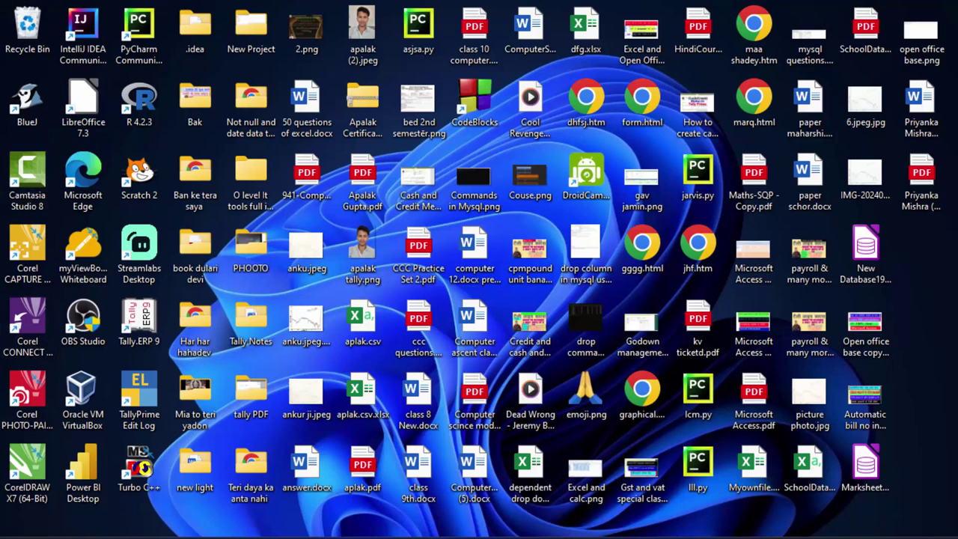
Step: Refresh the desktop, then look over the table's Product_id, name and price cells
right_click(832, 142)
click(934, 201)
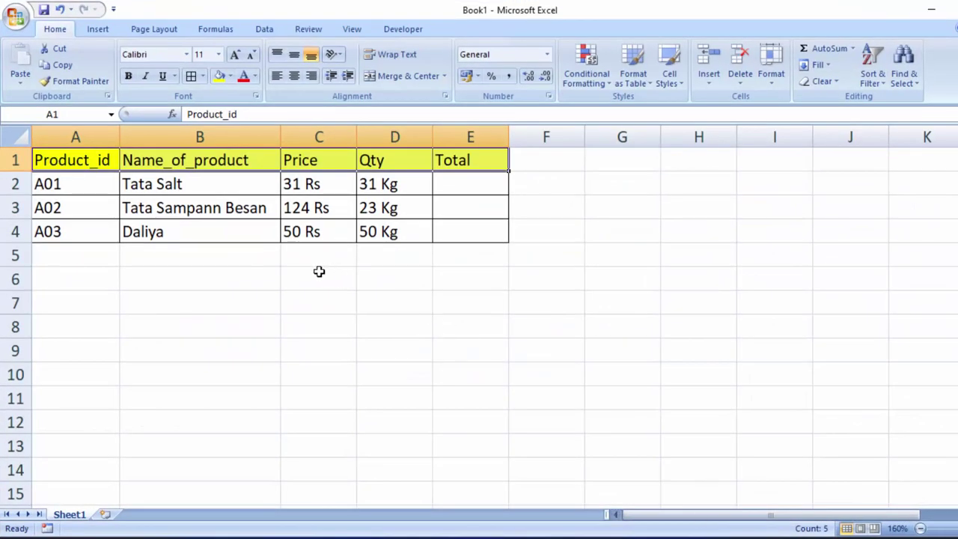
drag(215, 295, 224, 276)
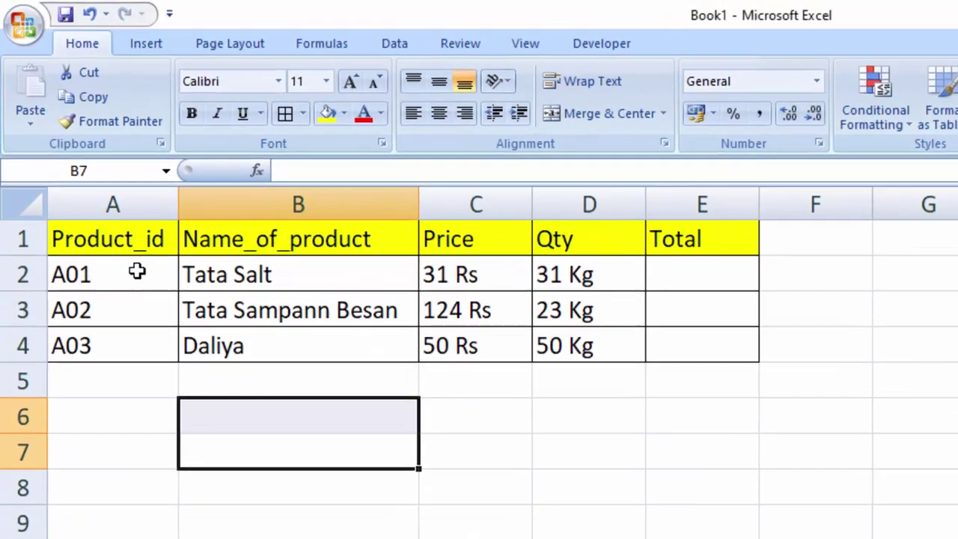
click(93, 183)
drag(148, 291, 214, 278)
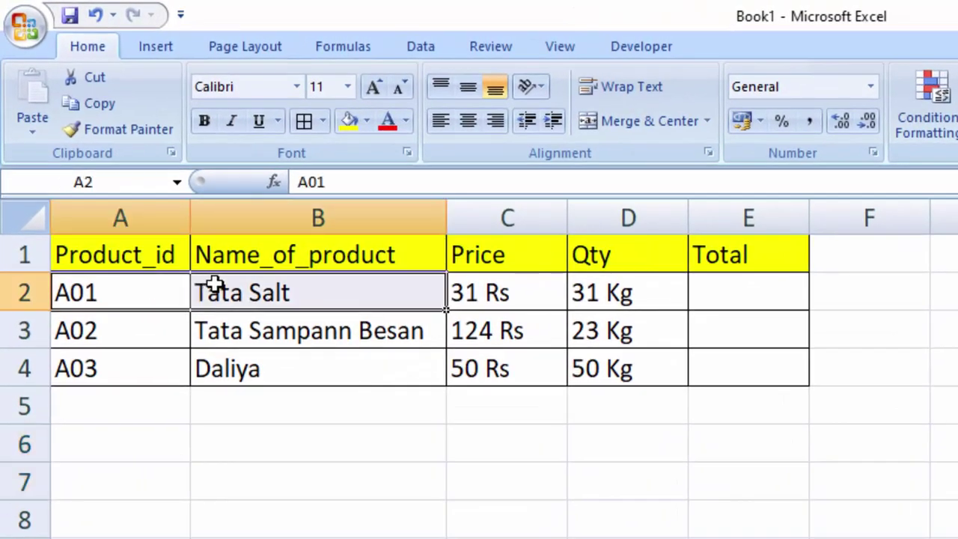
click(249, 294)
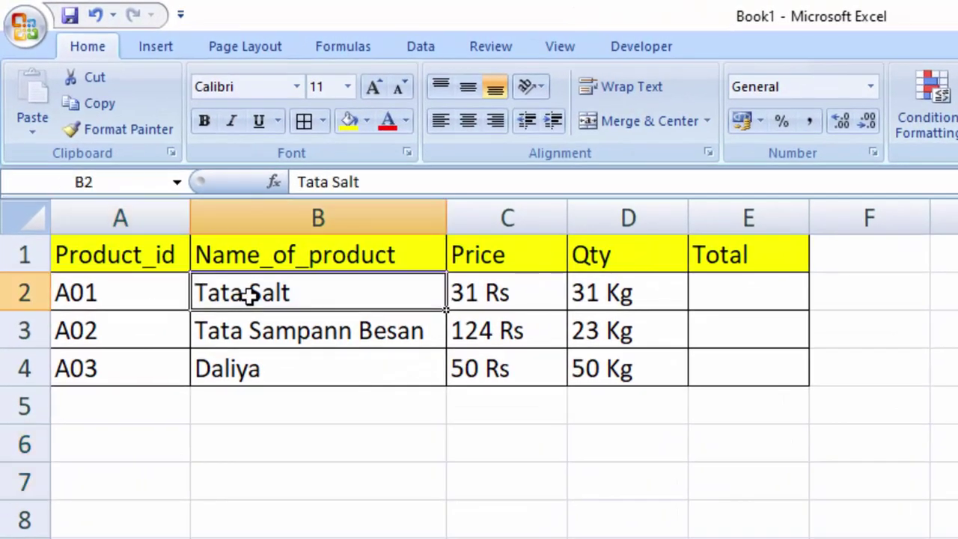
click(132, 301)
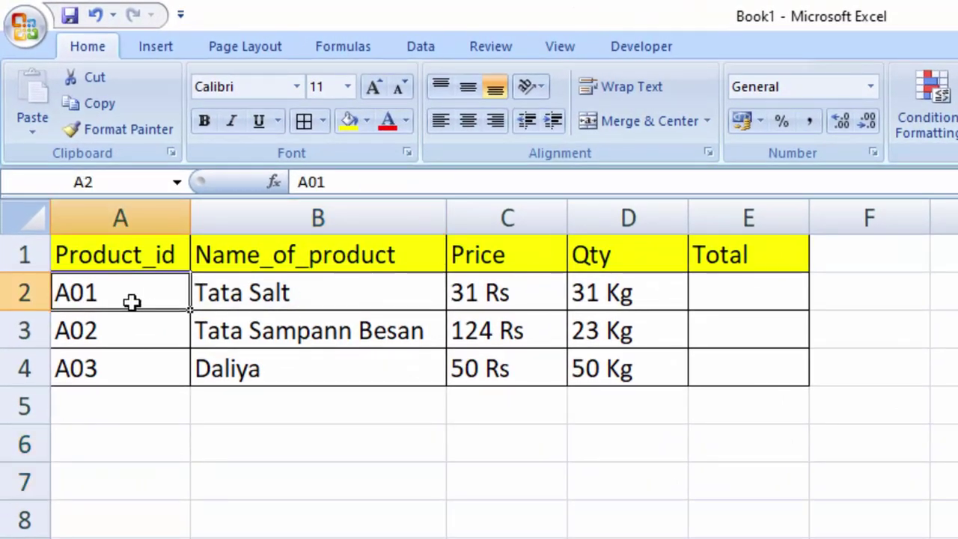
click(526, 298)
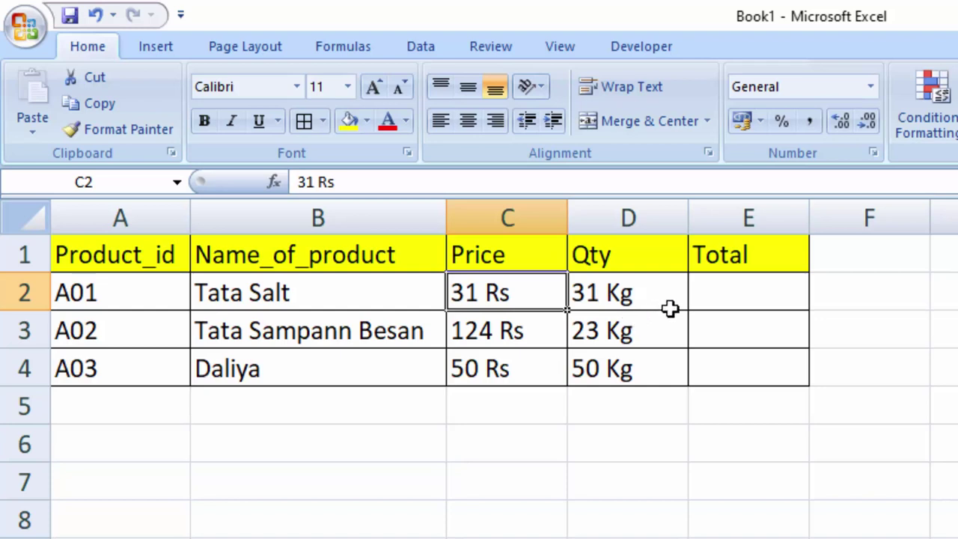
Step: Enter =C2*D2 in E2 and fill it down to E4
click(735, 303)
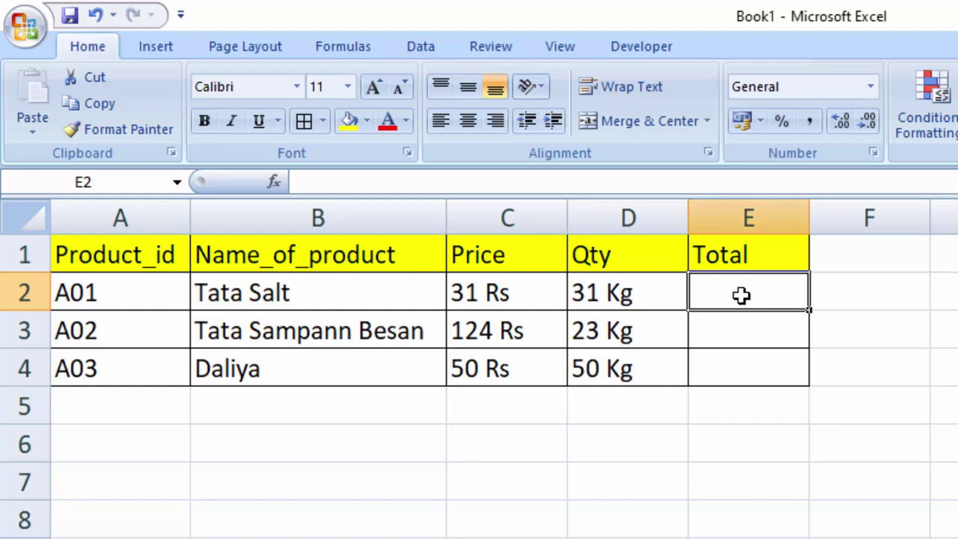
text(=)
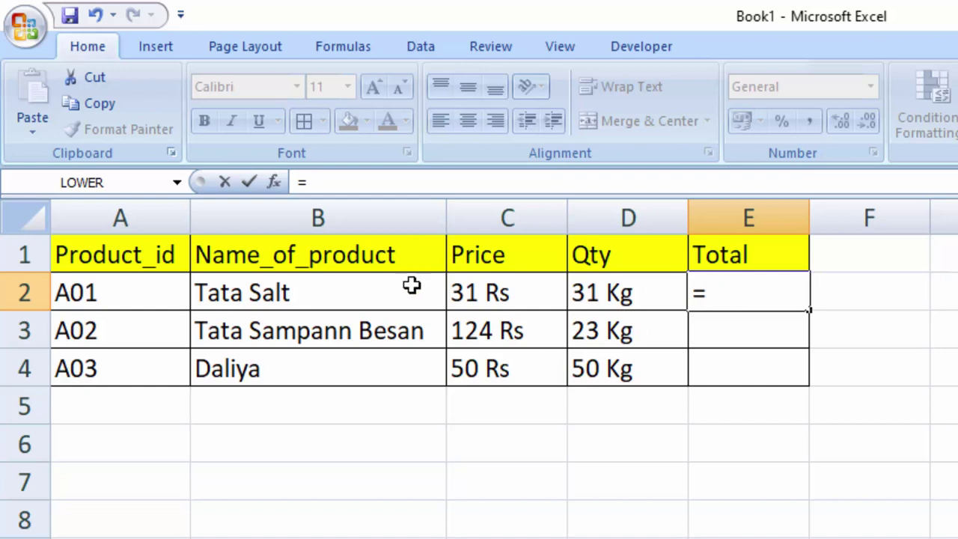
click(499, 292)
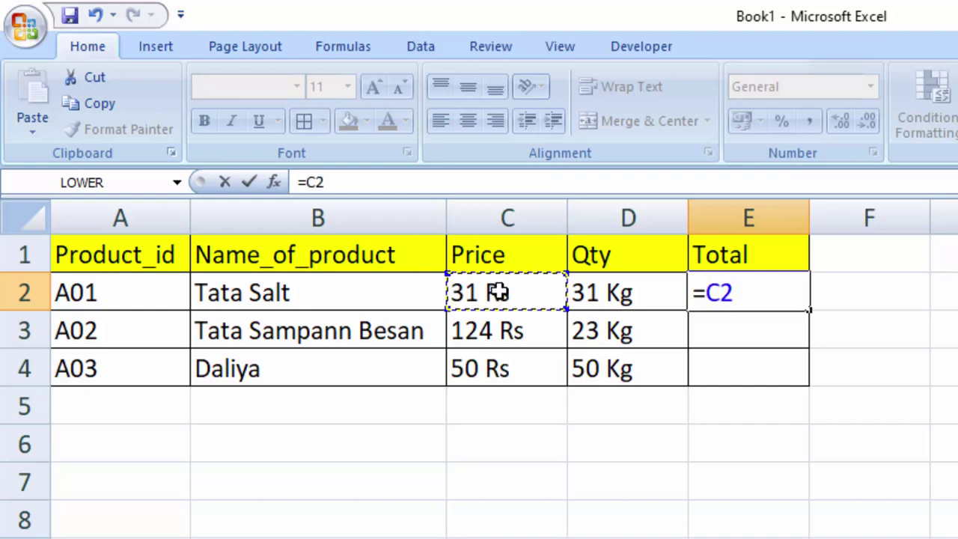
text(*)
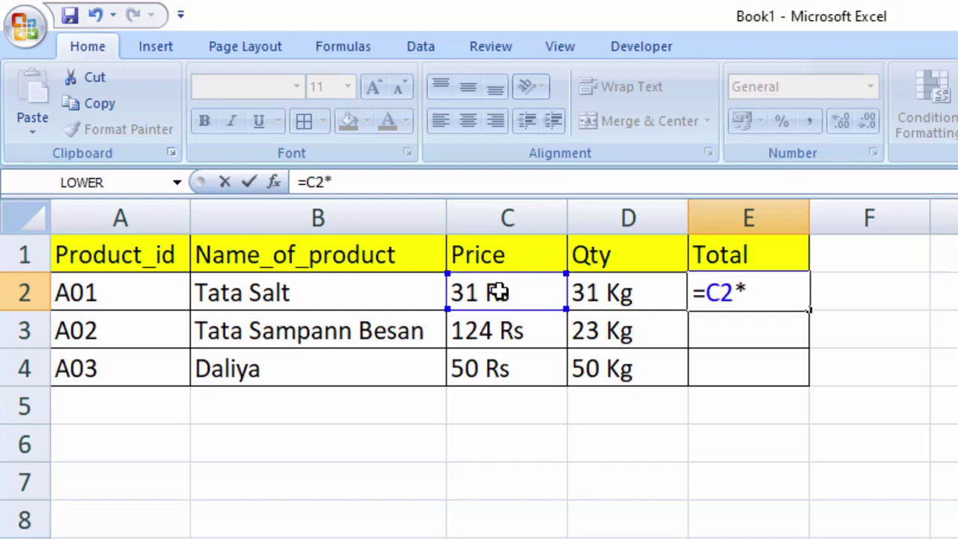
click(648, 291)
key(Return)
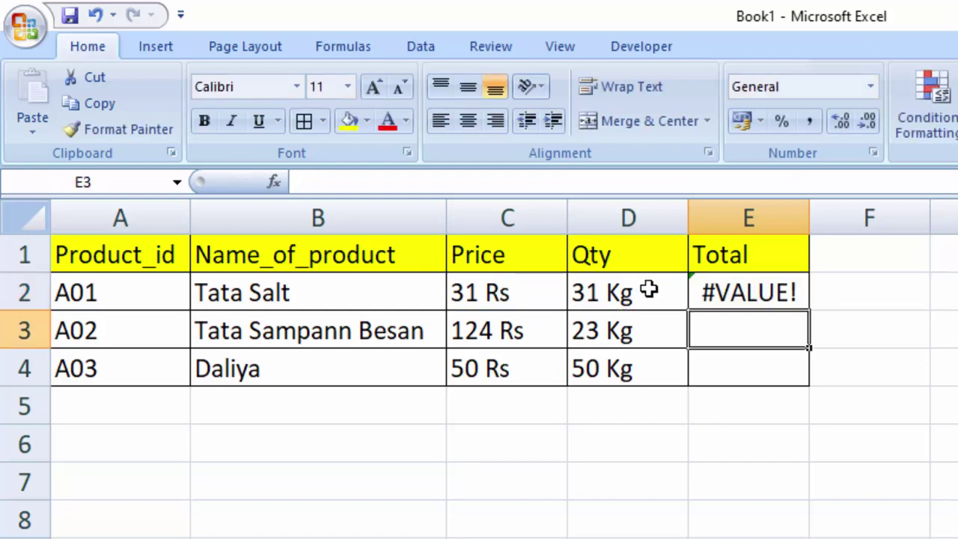
click(771, 308)
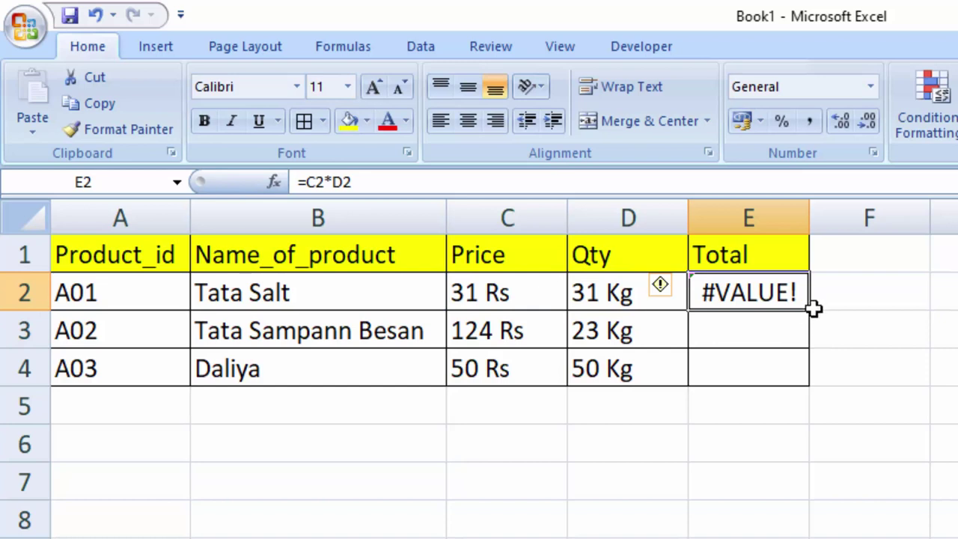
drag(813, 319, 813, 370)
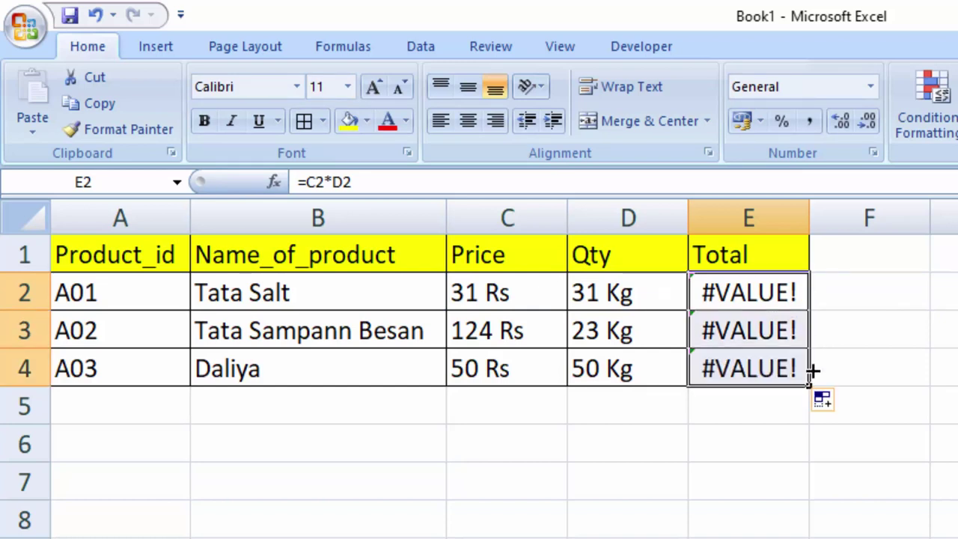
Step: Delete the Totals in E2:E4 and the Price and Qty values in C2:D4, then select C2:C9
key(Delete)
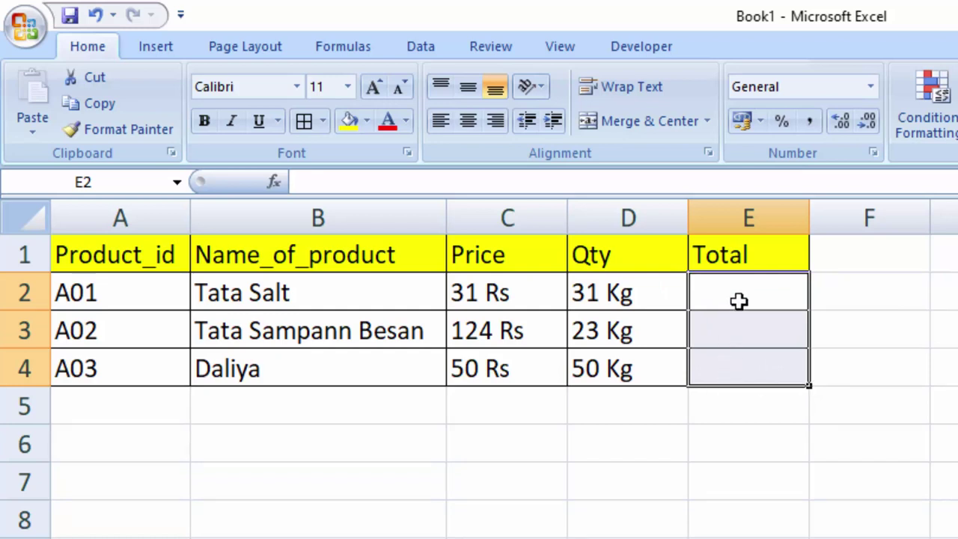
key(Delete)
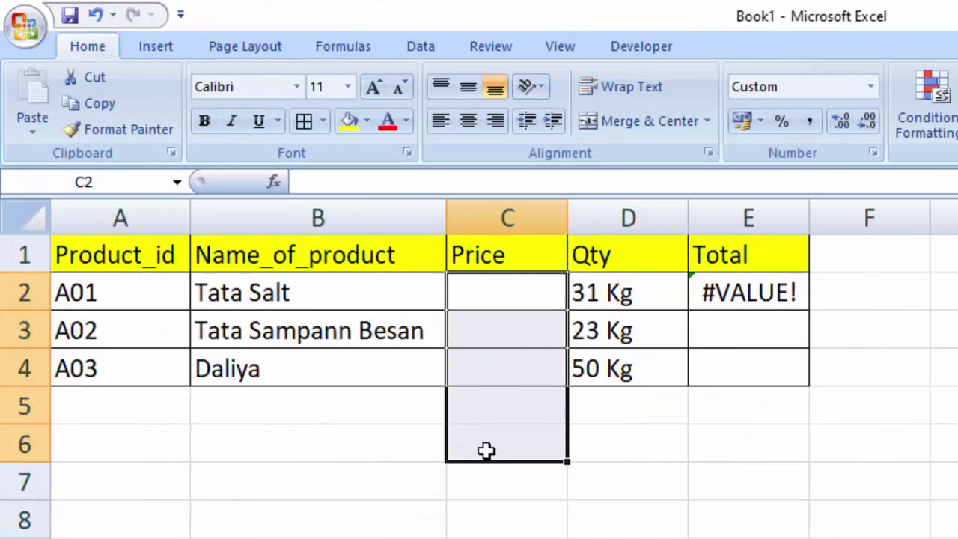
click(625, 297)
drag(625, 297, 601, 524)
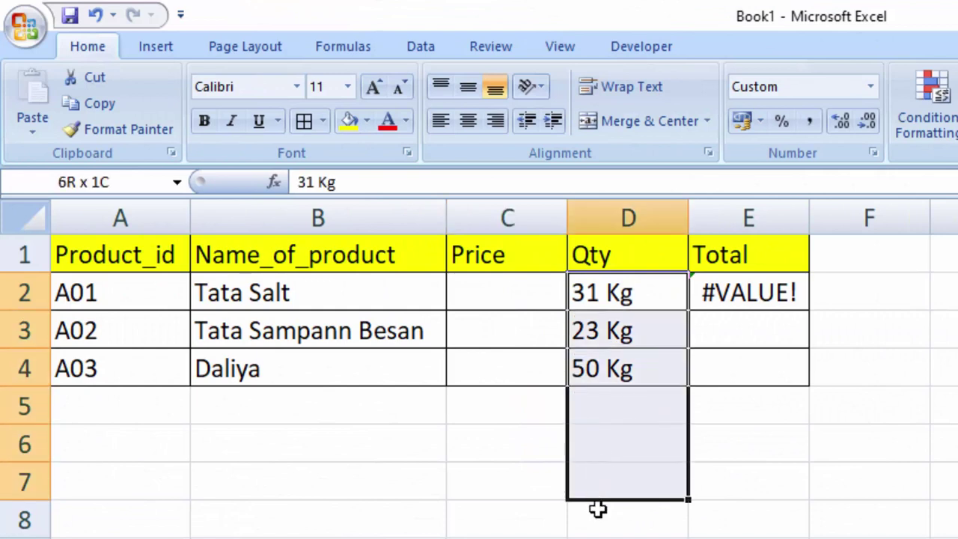
key(Delete)
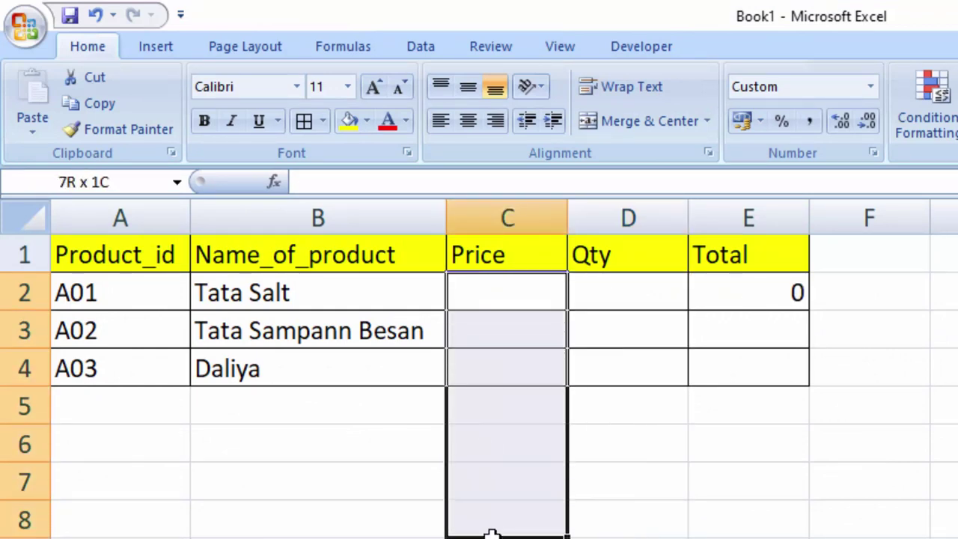
drag(537, 301, 493, 534)
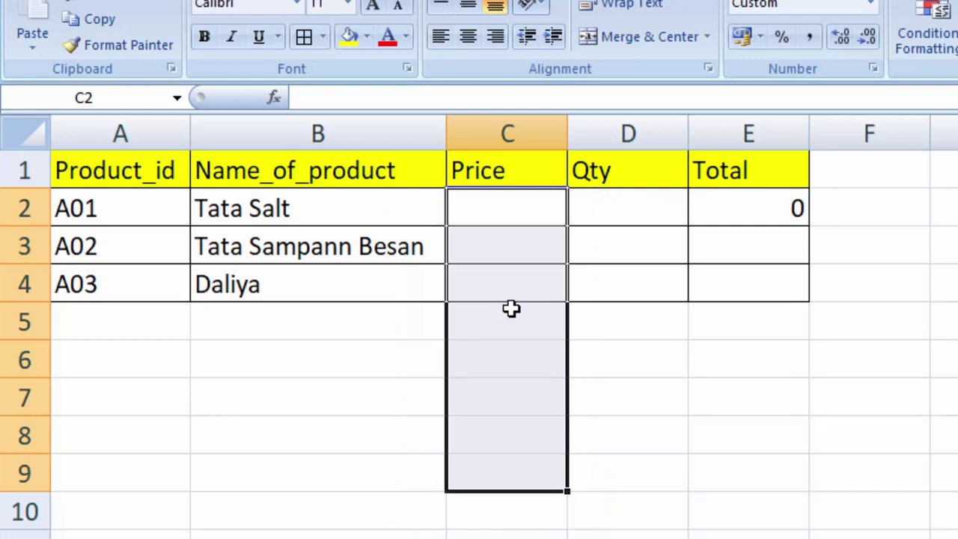
Step: Replace General with the custom format 0 "Rs" for the Price cells C2:C9
key(ctrl+1)
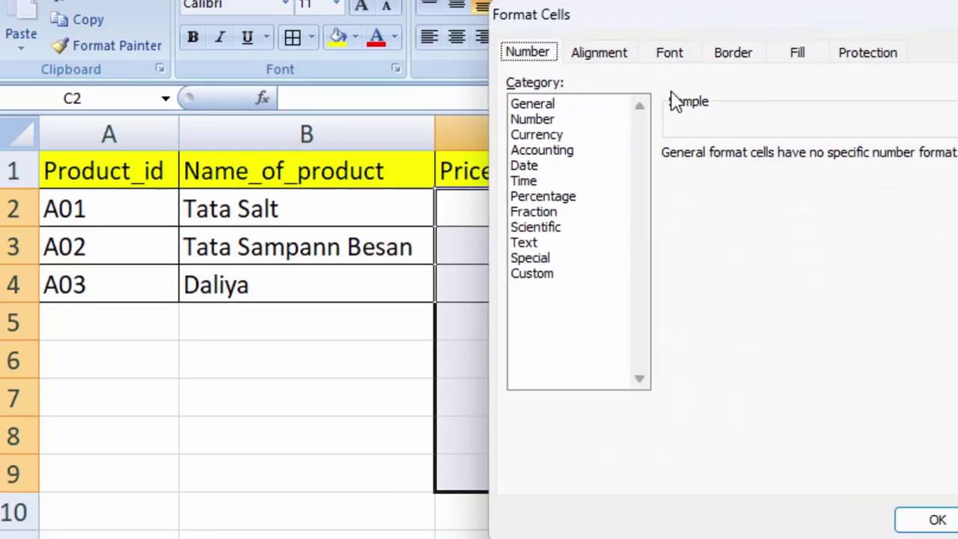
click(222, 292)
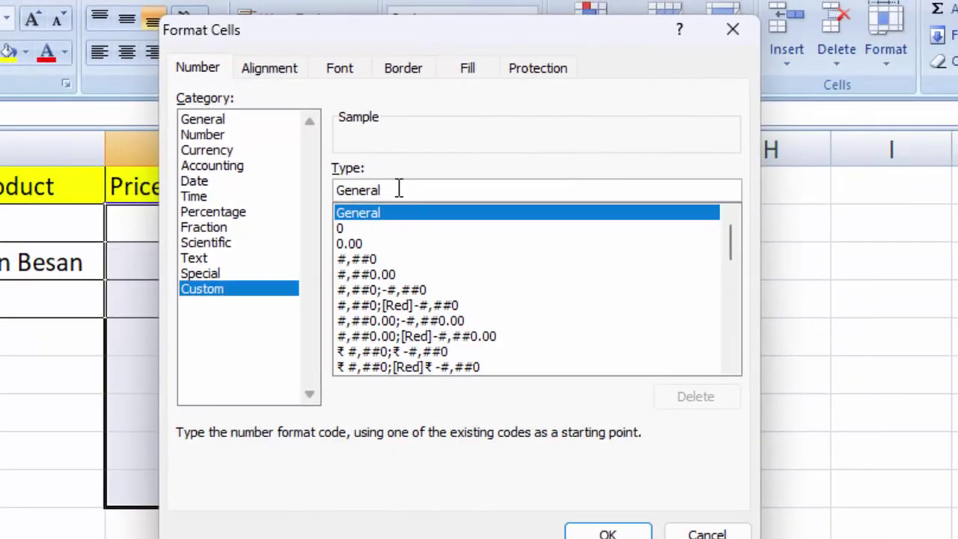
drag(398, 189, 335, 187)
key(BackSpace)
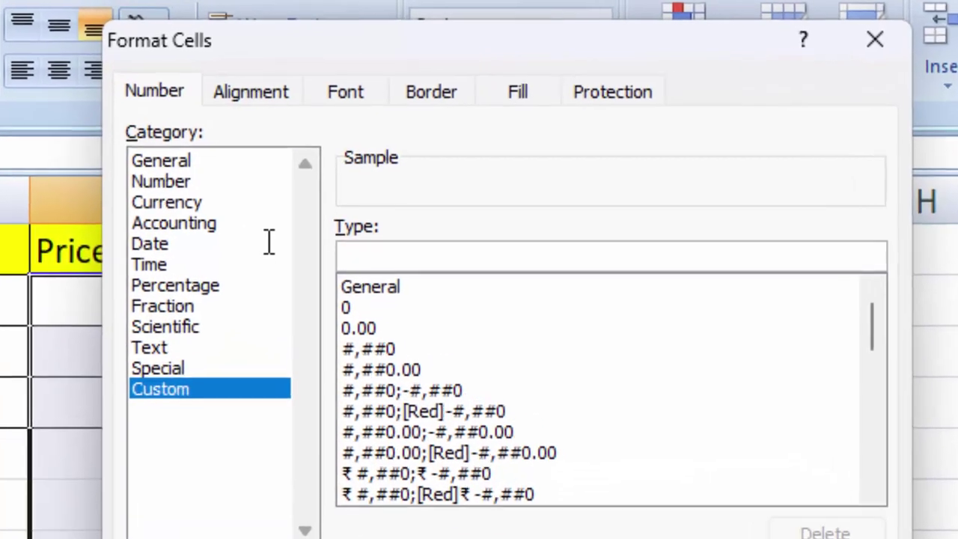
text(0)
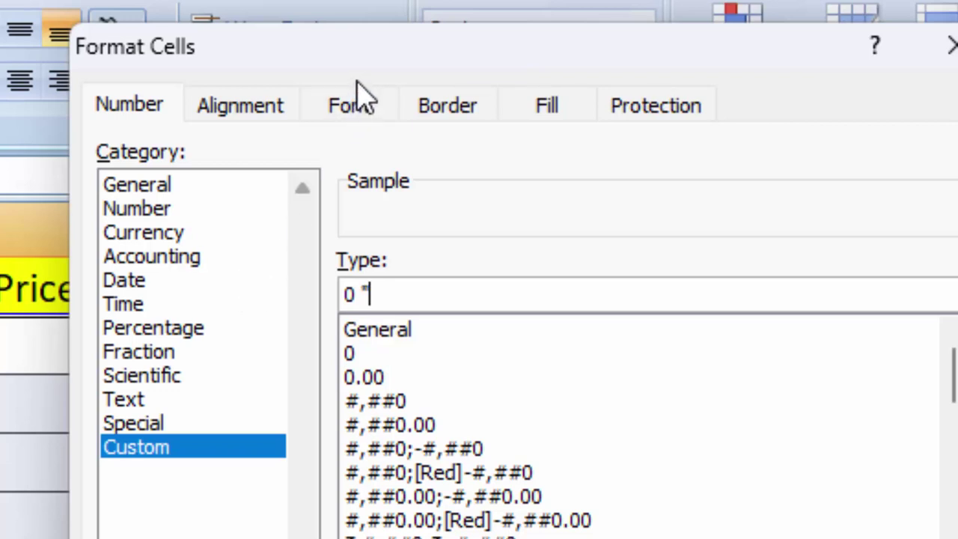
text(R)
text(s")
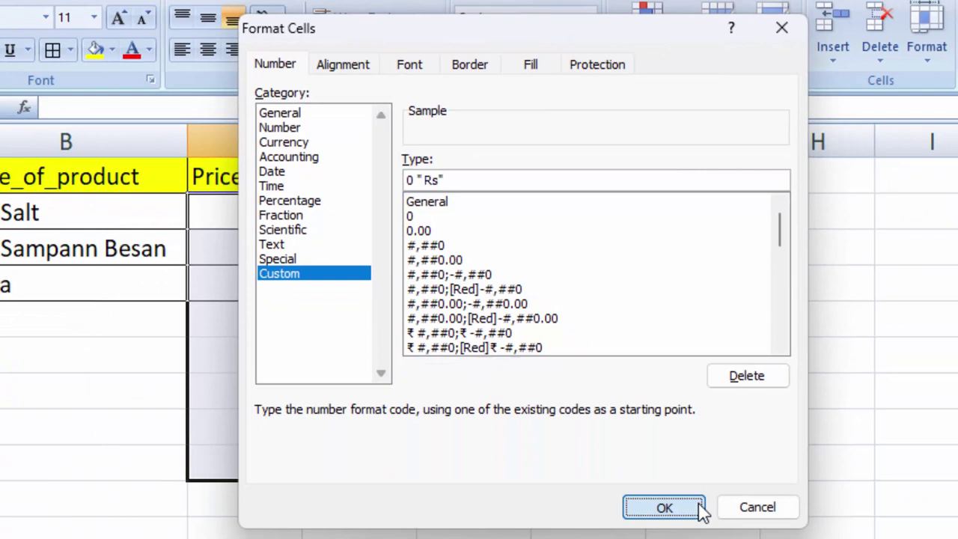
Step: Apply the Rs format, then give Qty cells D2:D9 the custom format 0 "Kg"
click(699, 517)
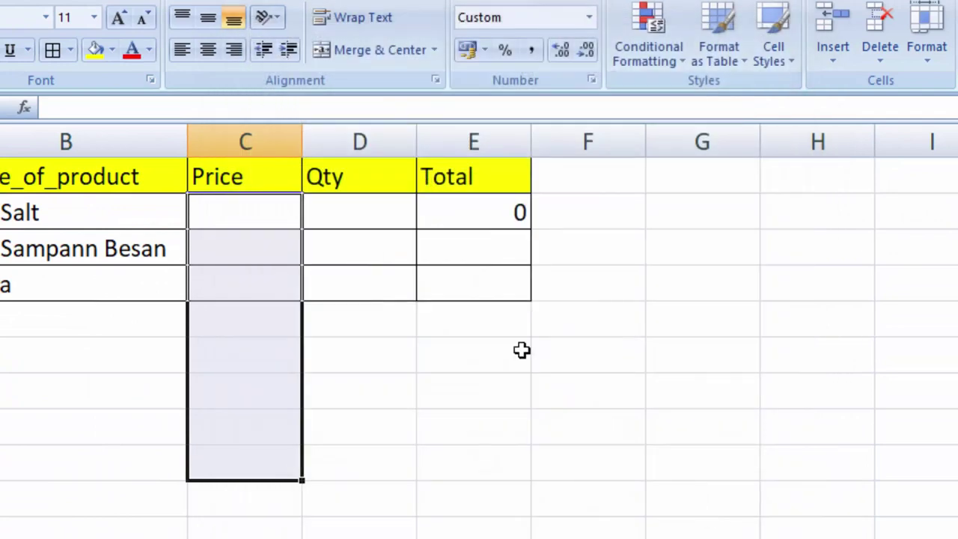
drag(382, 216, 394, 453)
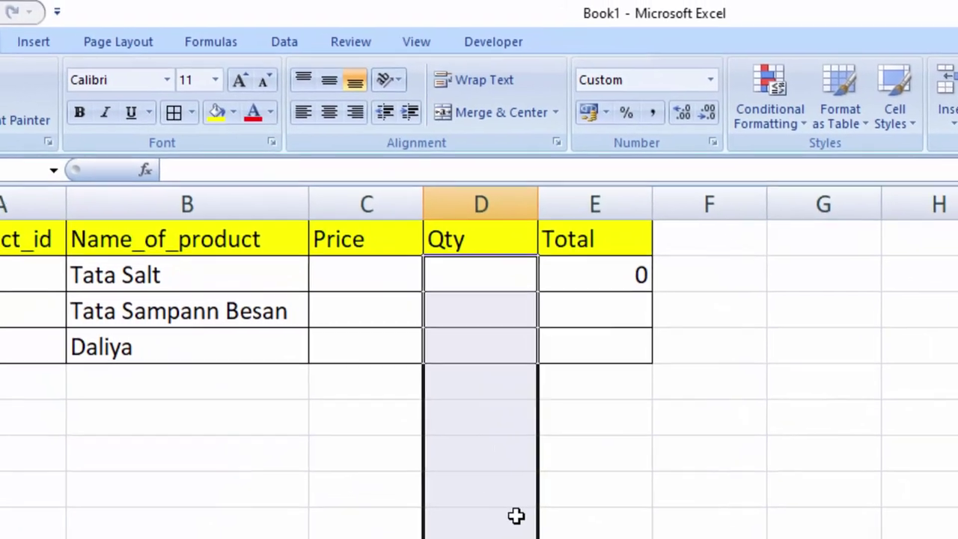
key(ctrl+1)
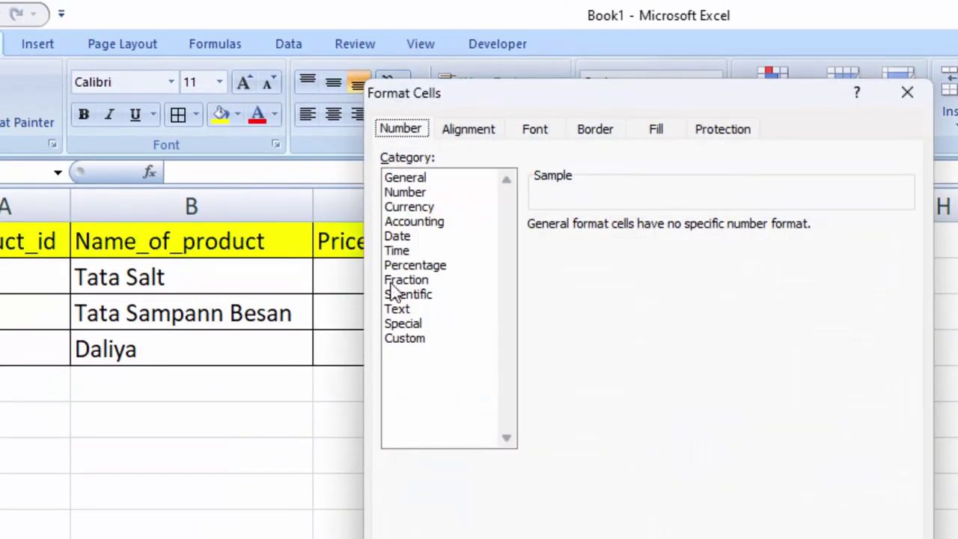
click(409, 343)
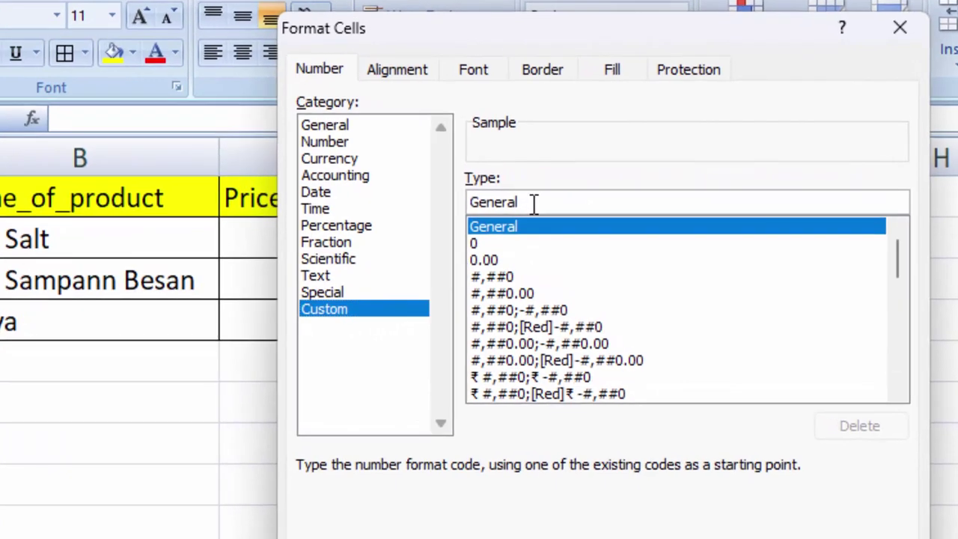
drag(588, 245, 486, 238)
key(BackSpace)
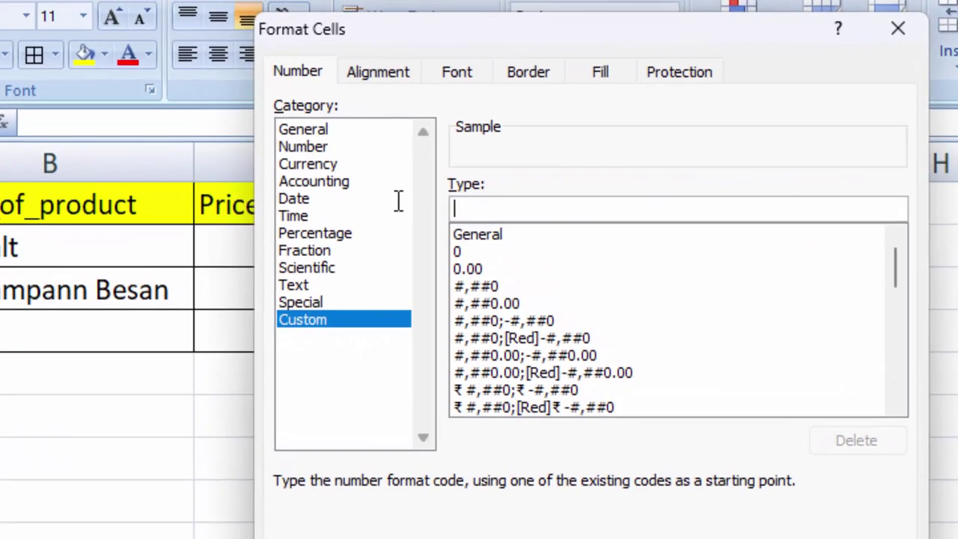
text(0)
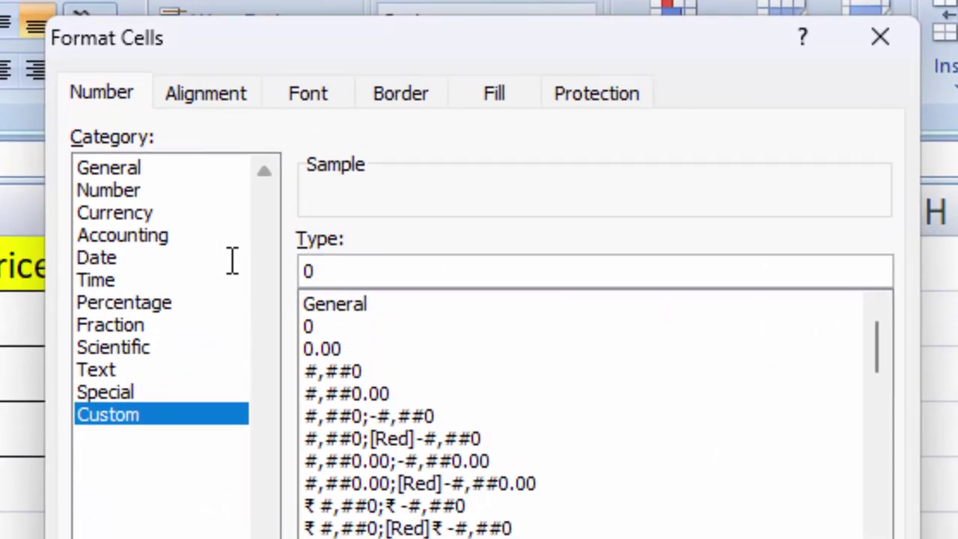
text( ")
text(K)
text(g)
text(")
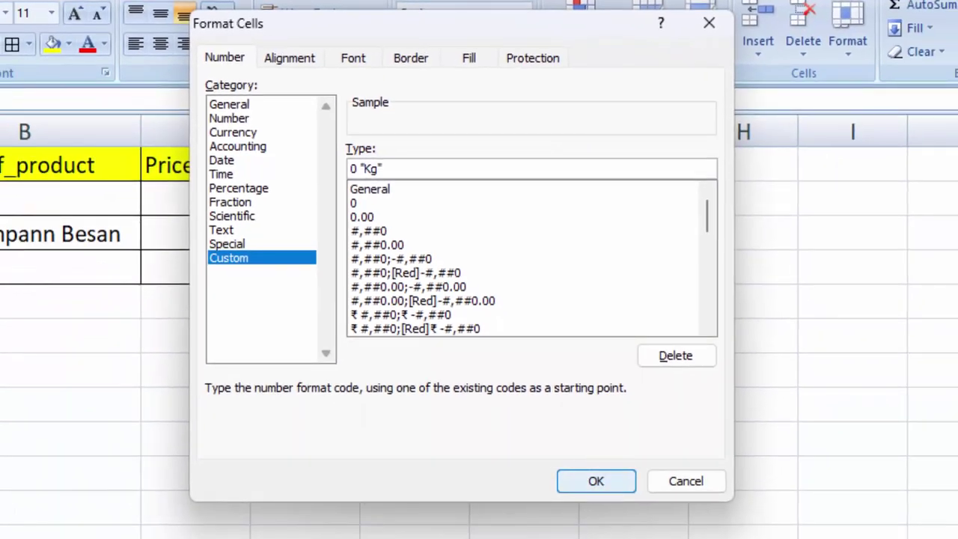
click(585, 481)
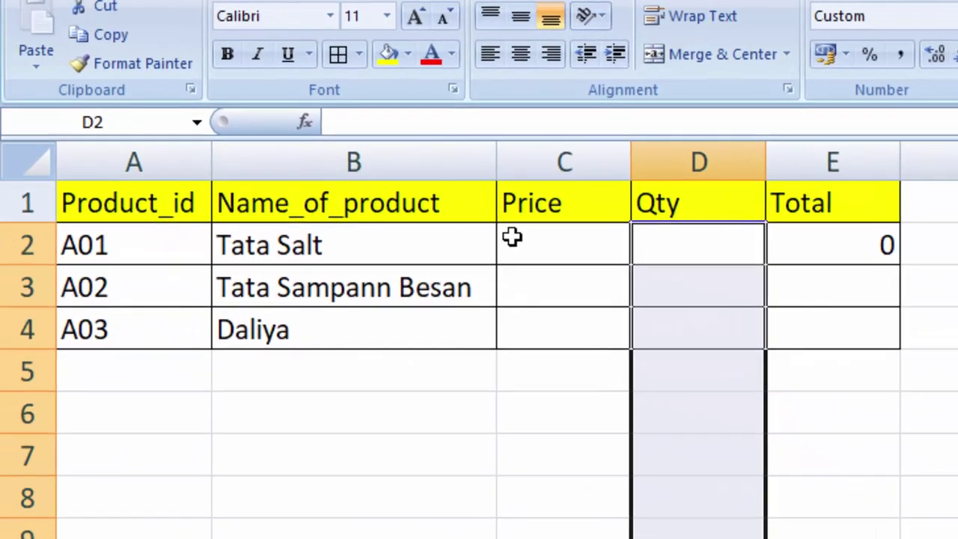
click(547, 241)
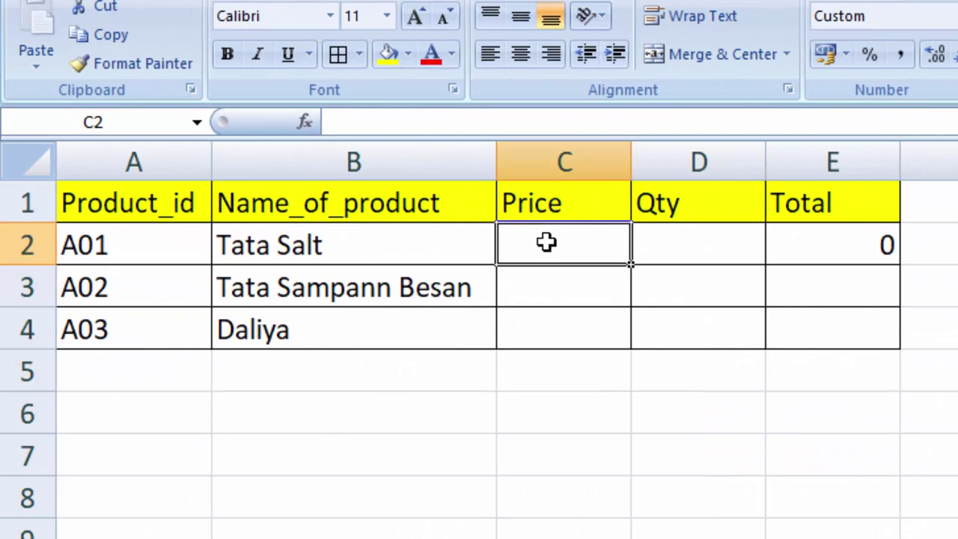
Step: Enter Tata Salt's price 30 in C2 and quantity 40 in D2
text(30)
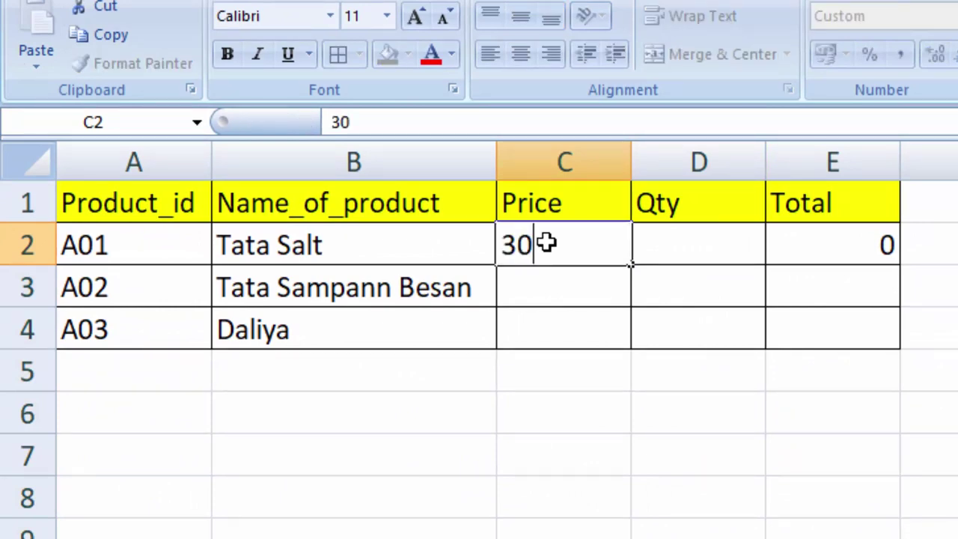
key(Return)
click(687, 249)
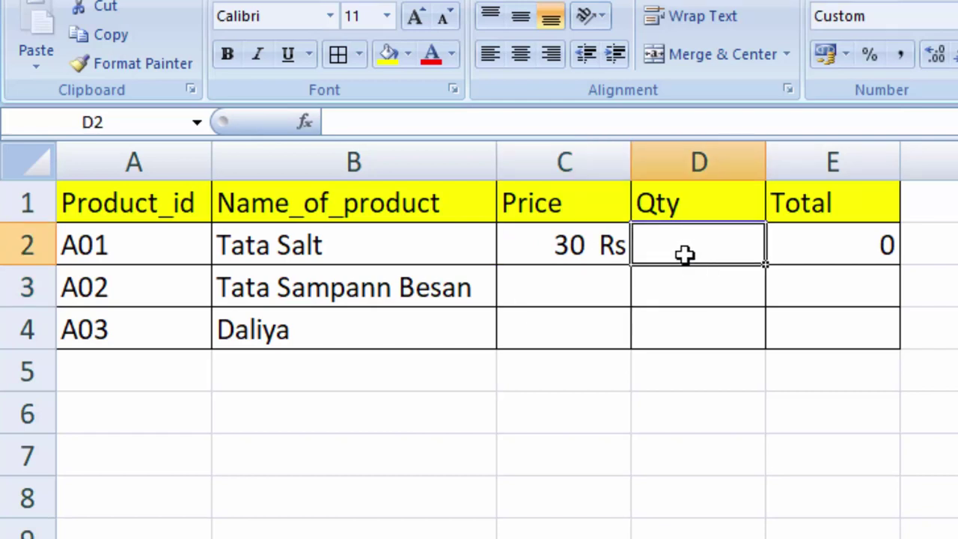
text(40)
key(Return)
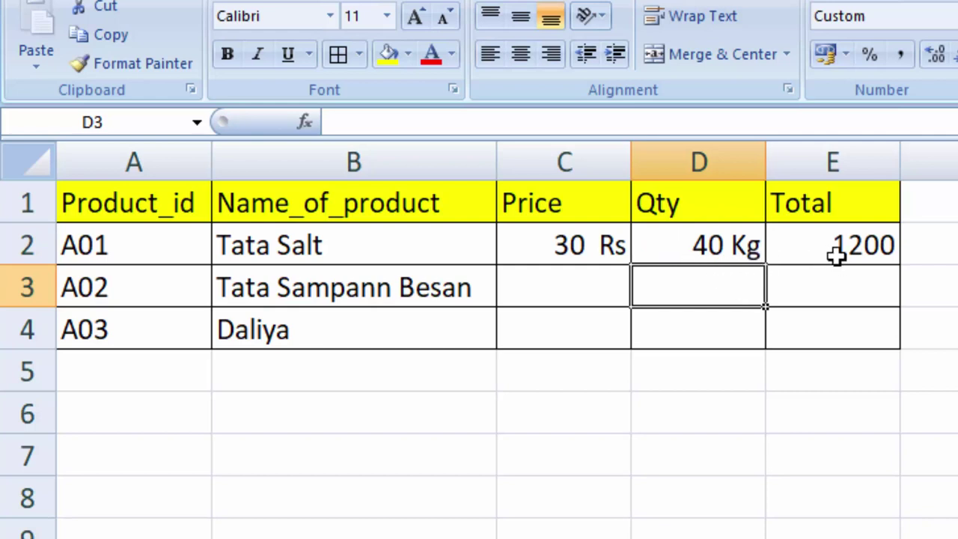
Step: Enter Tata Sampann Besan's price 120 in C3 and quantity 30 in D3
click(524, 282)
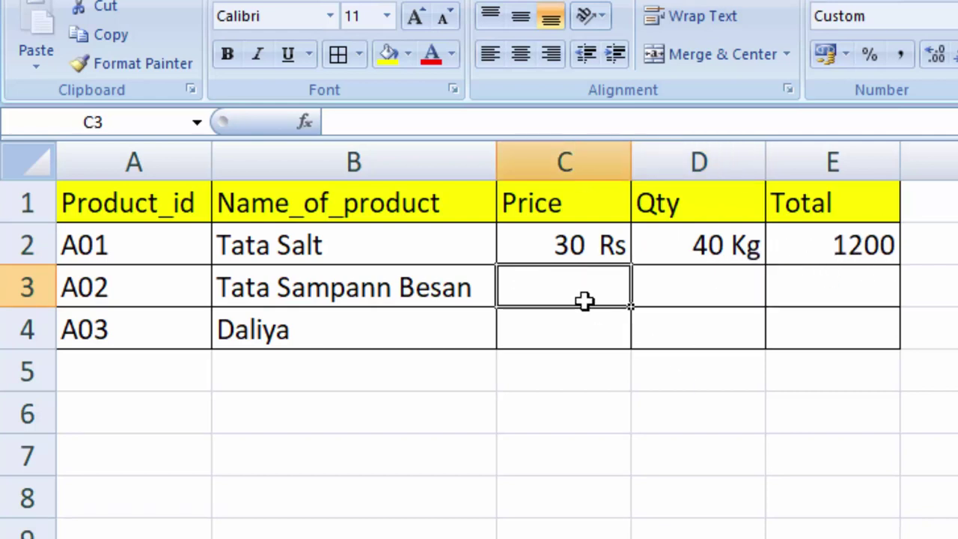
text(10)
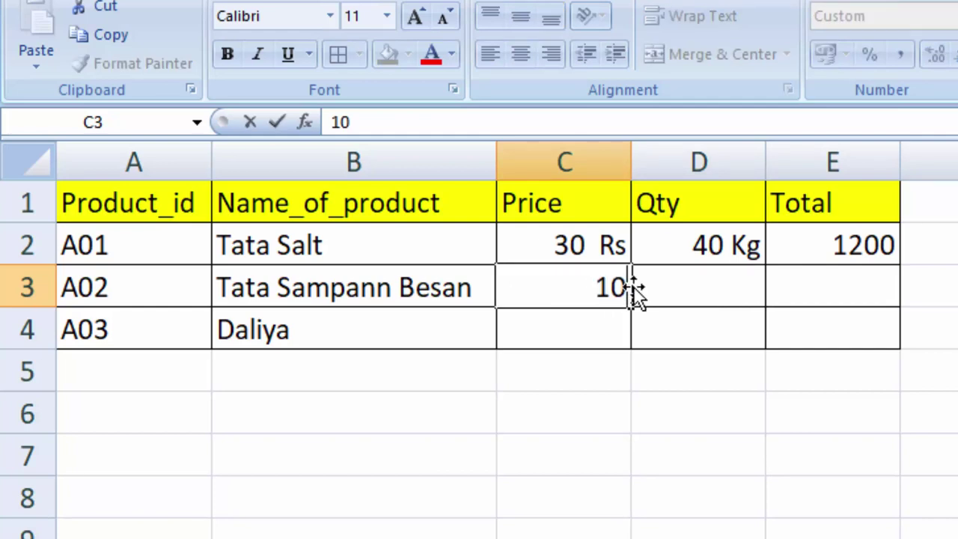
key(BackSpace)
text(20)
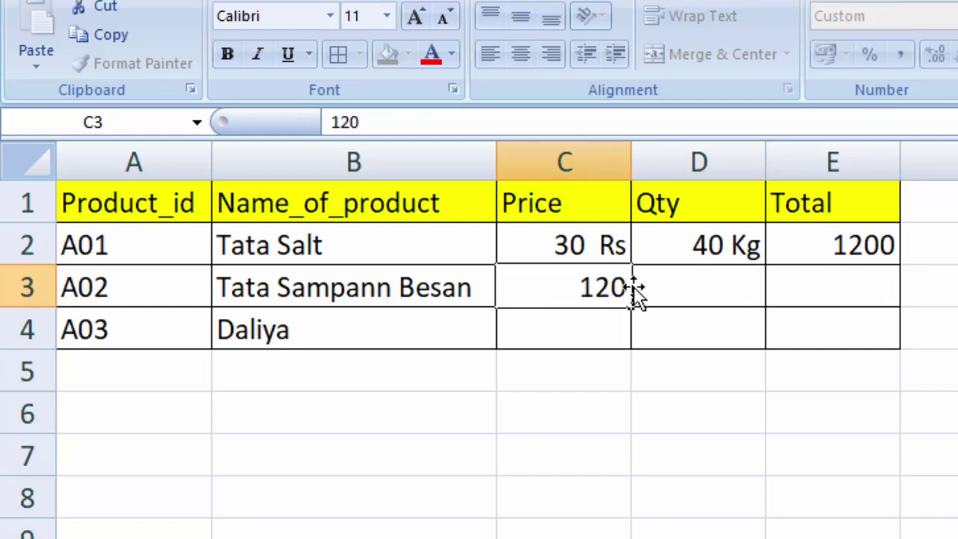
key(Return)
click(731, 298)
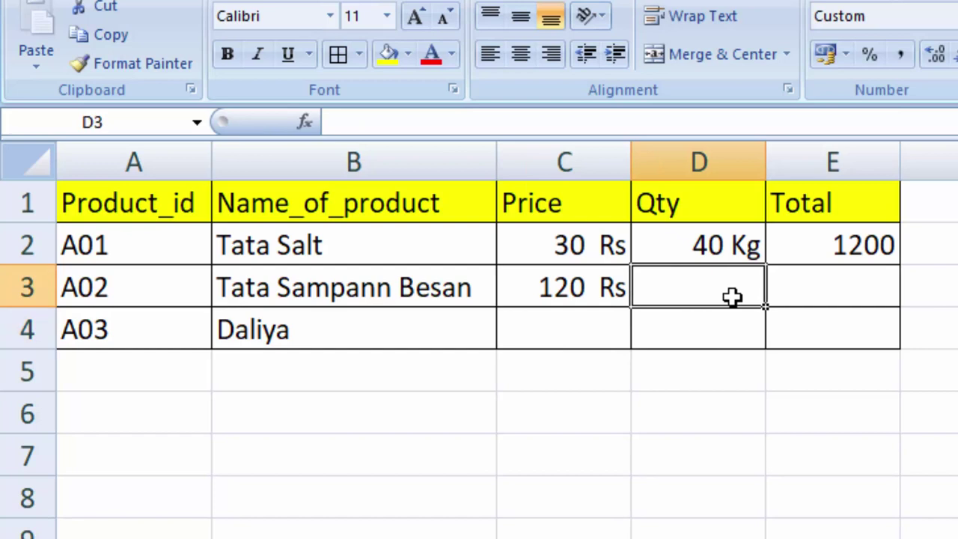
text(30)
key(Return)
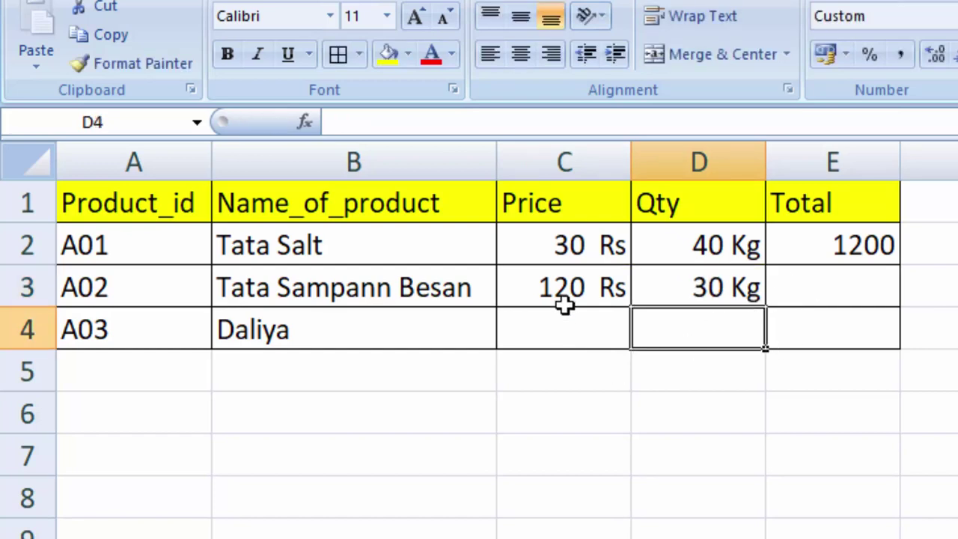
Step: Enter Daliya's price 120 in C4 and quantity 3 in D4
click(555, 327)
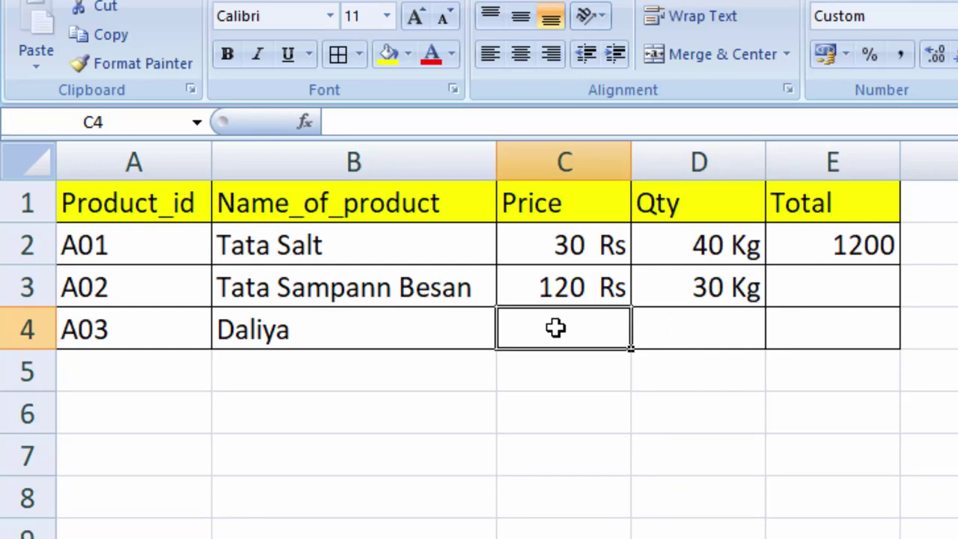
text(120)
key(Return)
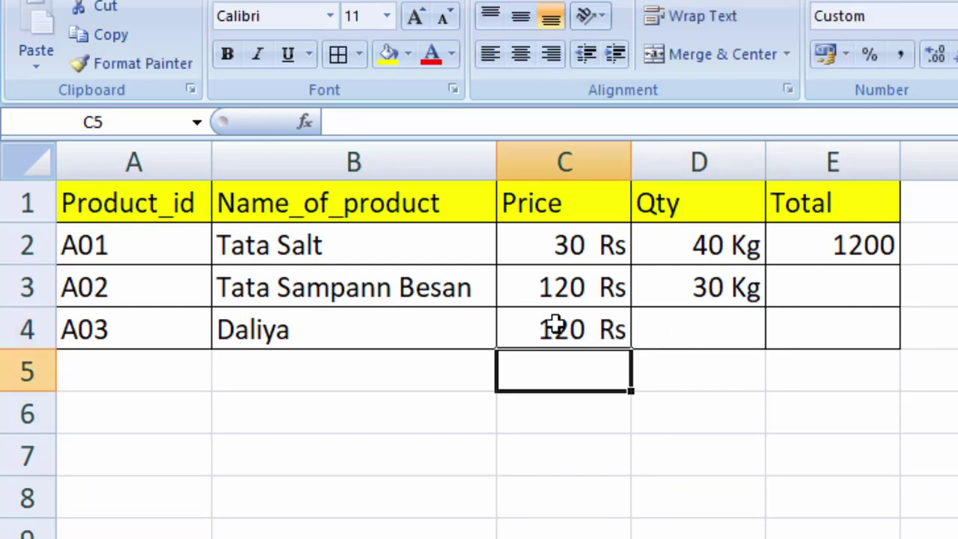
click(755, 321)
text(3)
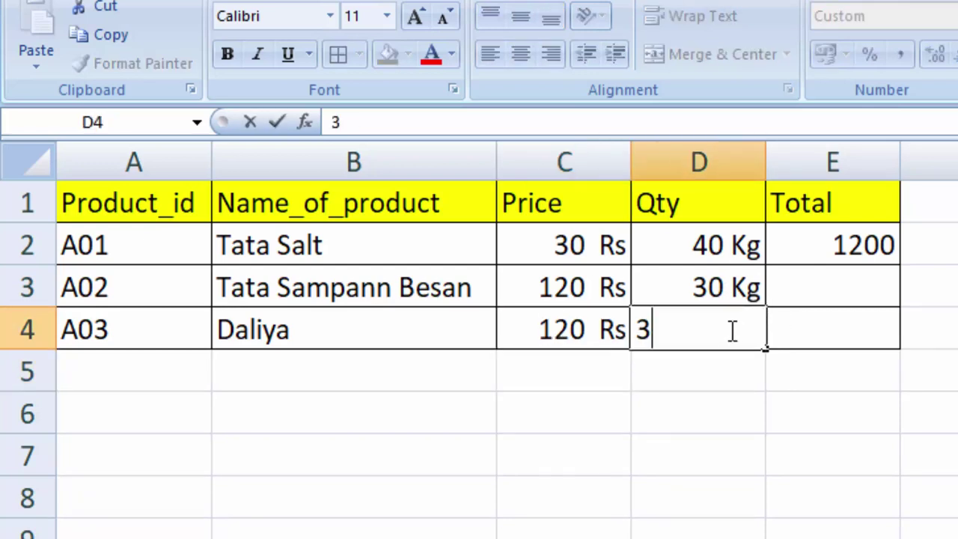
key(Return)
Step: Fill E2's Total formula down to E4 so rows 3 and 4 show 3600 and 360
click(827, 255)
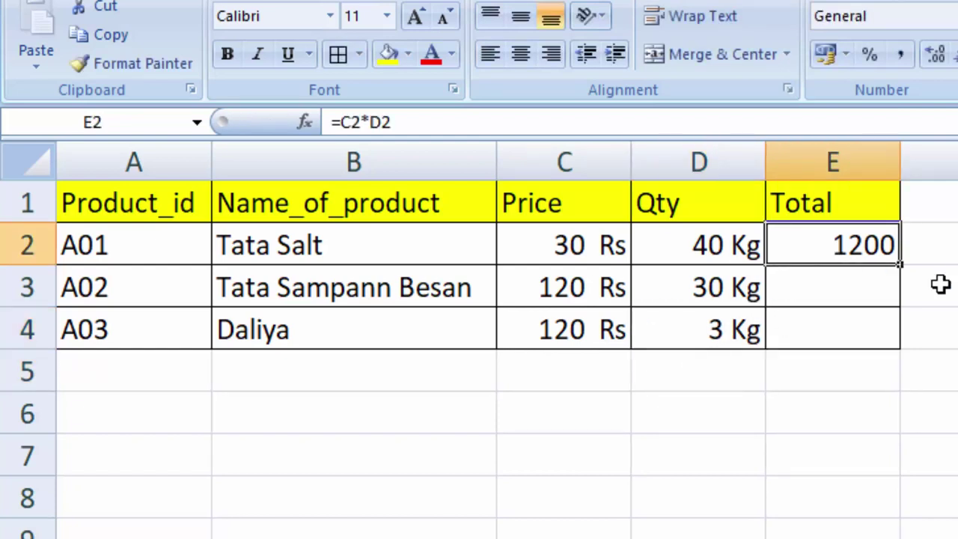
drag(901, 264, 889, 343)
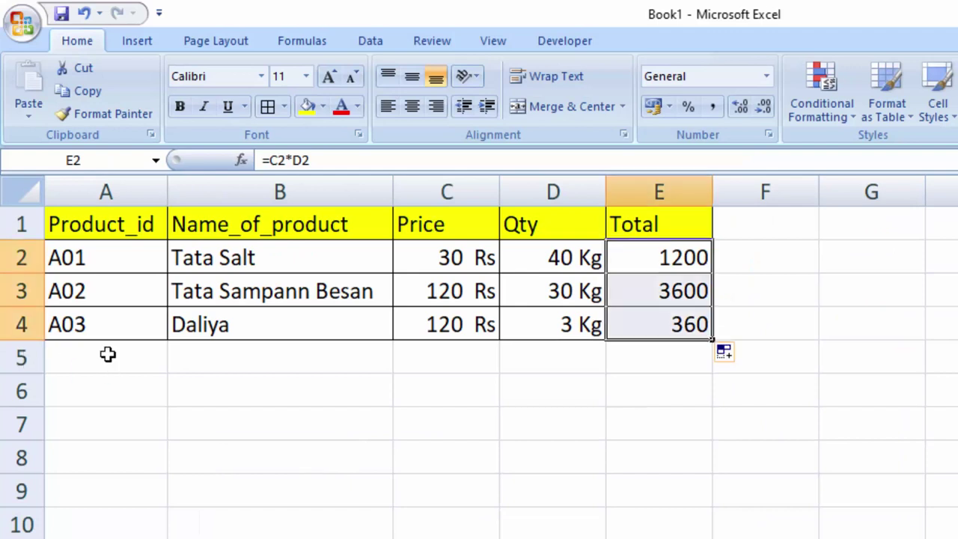
click(114, 351)
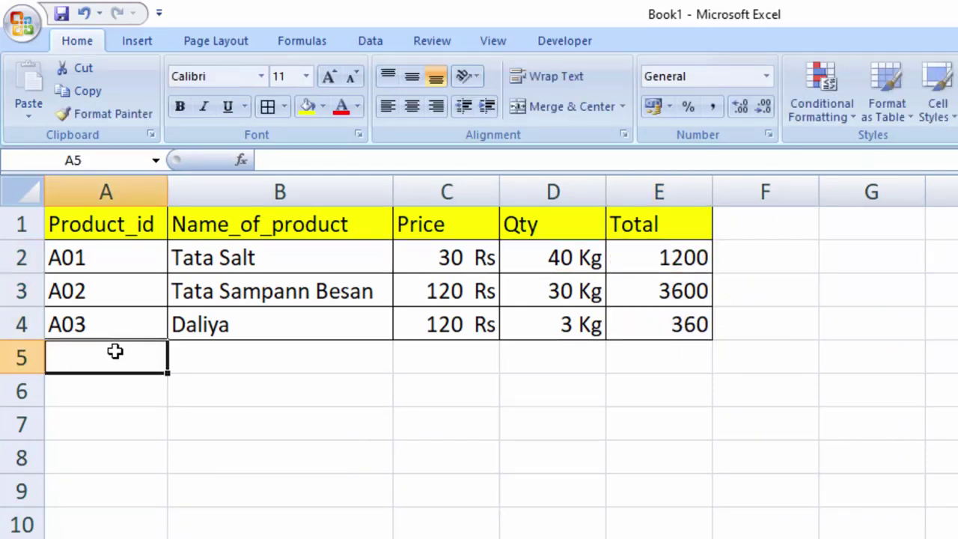
Step: Fill row 5 with id A04, name Tata Tea, price 450 and quantity 5
text(A)
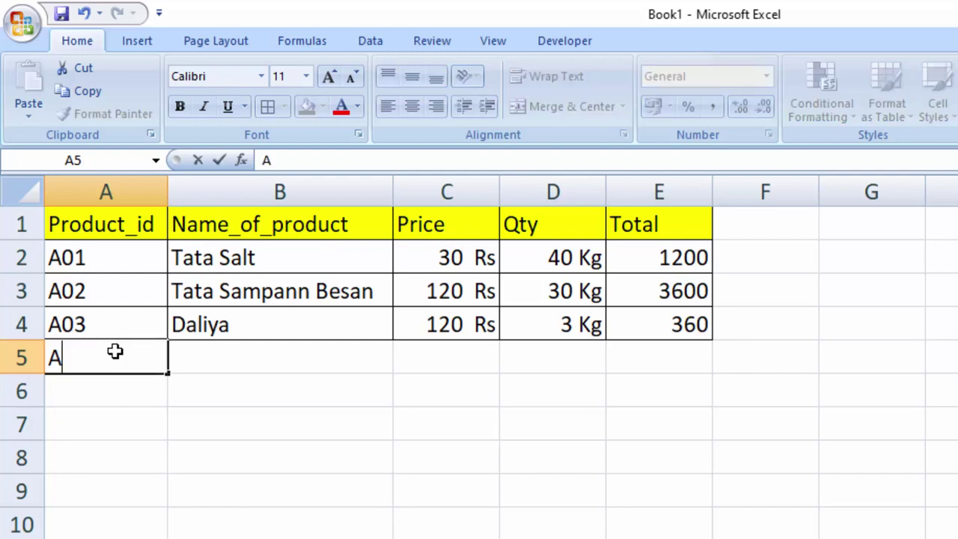
text(04)
key(Tab)
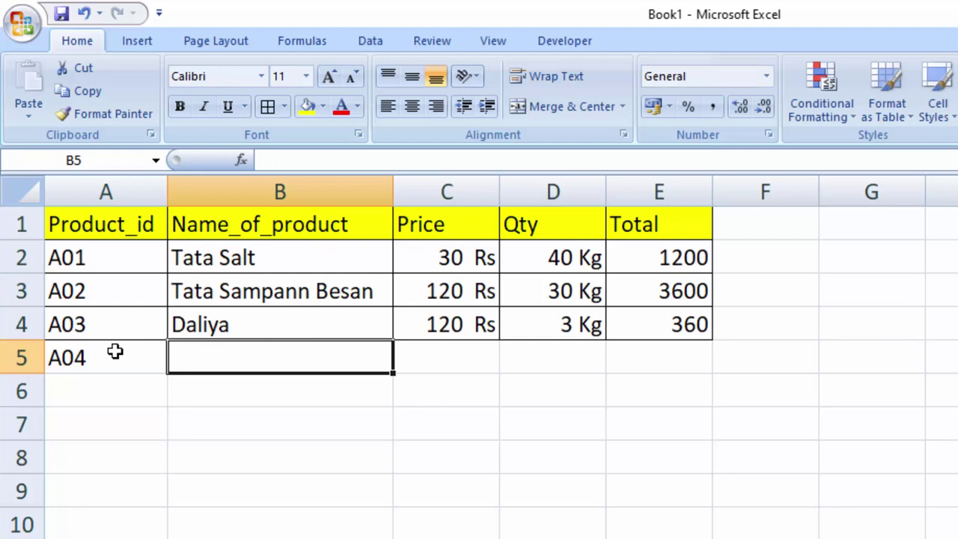
text(taa)
key(BackSpace)
key(BackSpace)
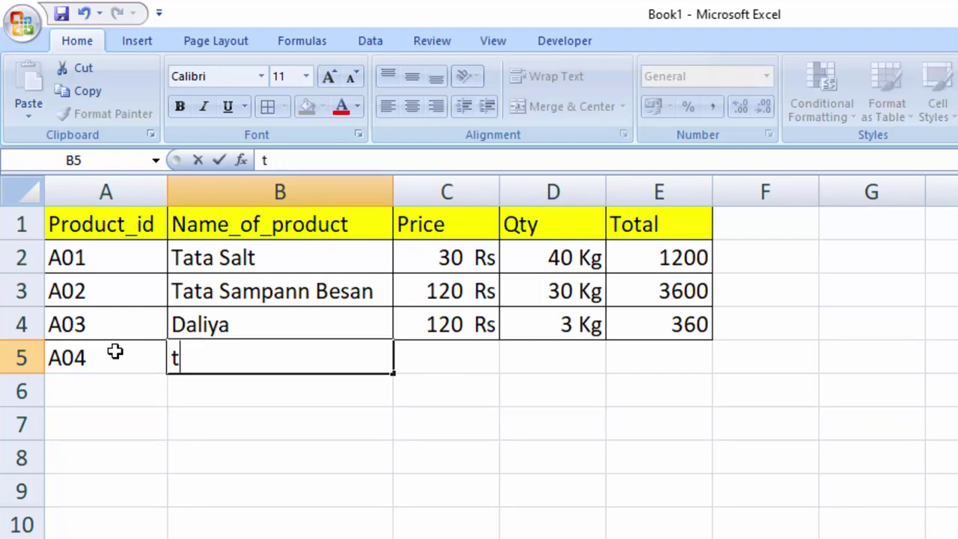
key(BackSpace)
text(Tata )
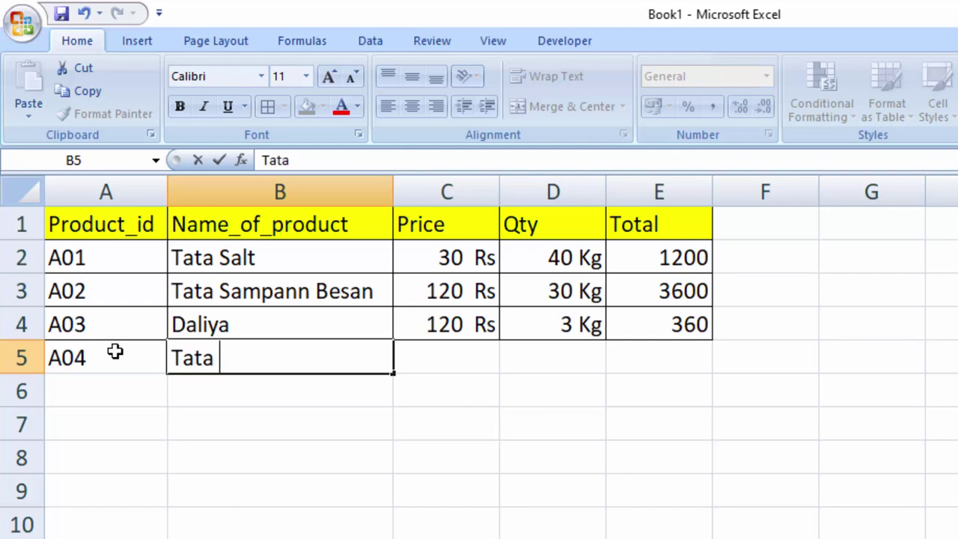
text(Tea)
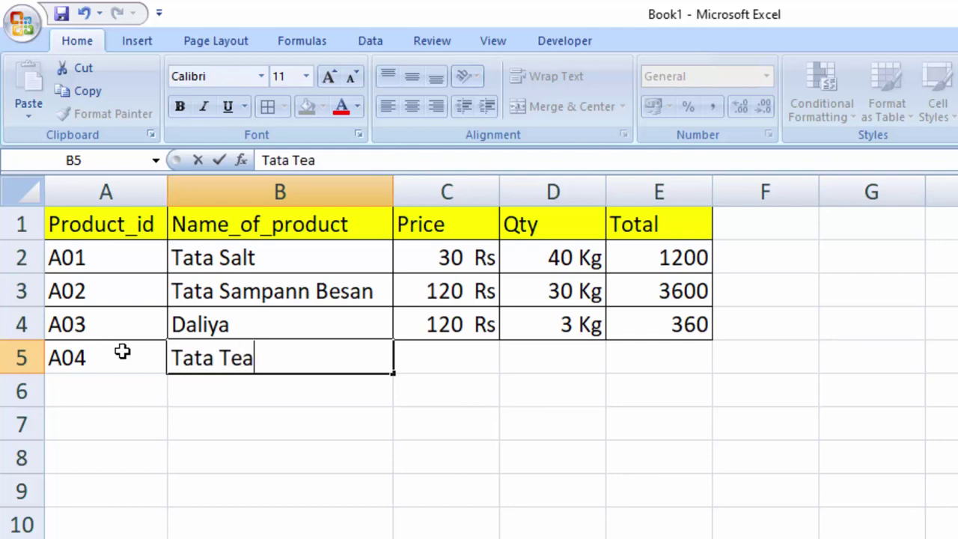
click(440, 353)
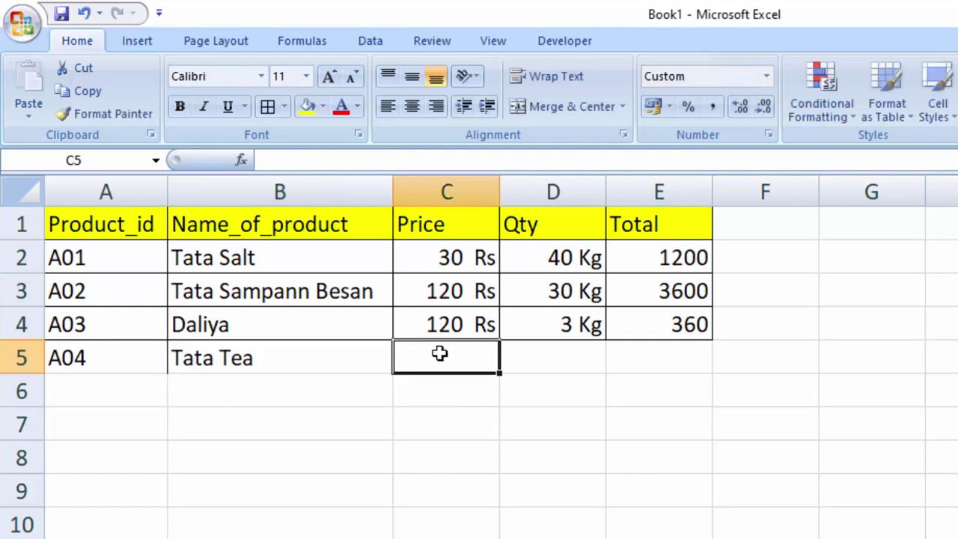
text(450)
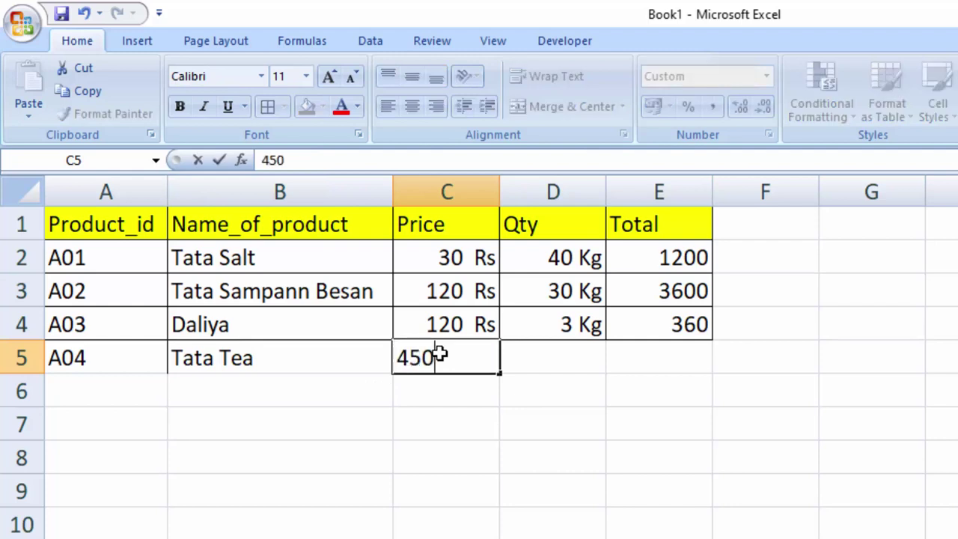
key(Tab)
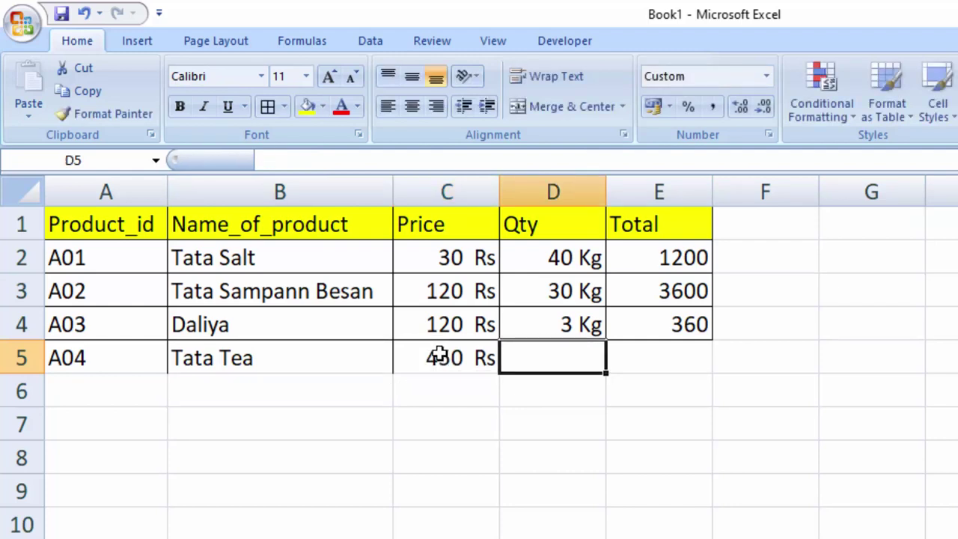
text(5)
key(Tab)
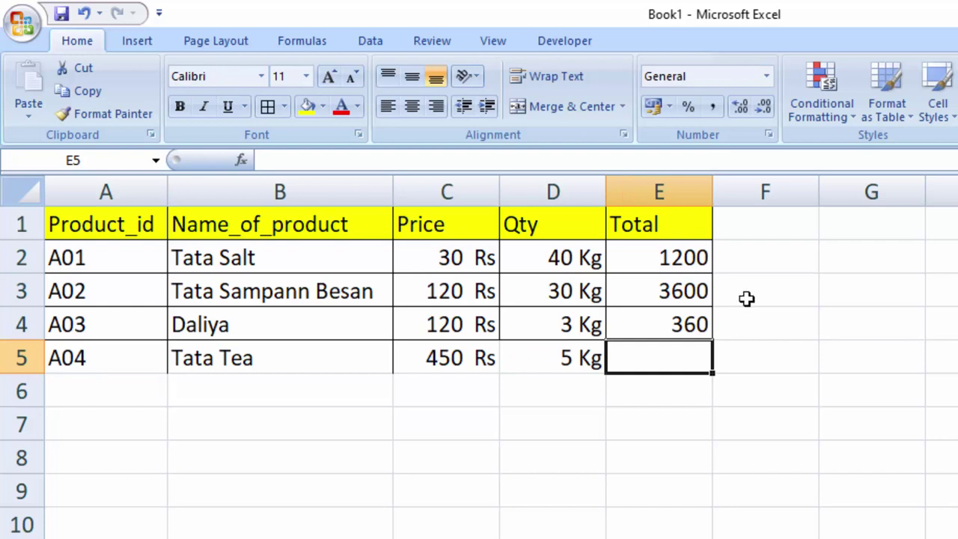
Step: Fill the Total formula from E2 down to E5, giving 2250, then select A5:E5
click(683, 266)
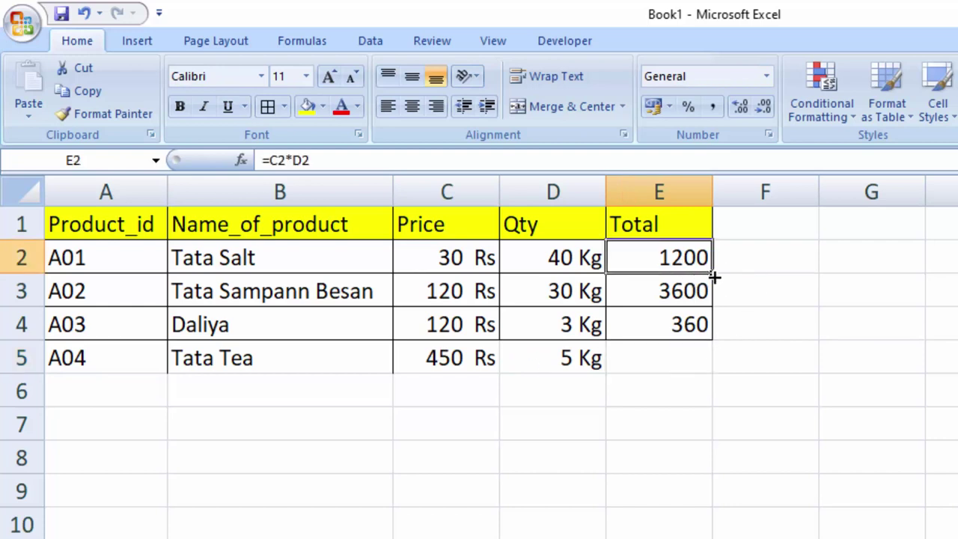
drag(713, 274, 707, 370)
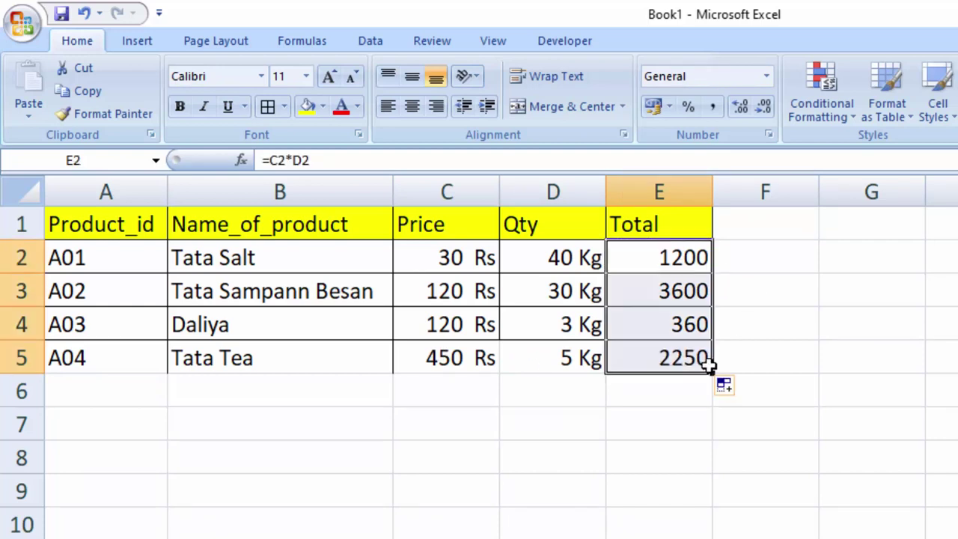
click(531, 425)
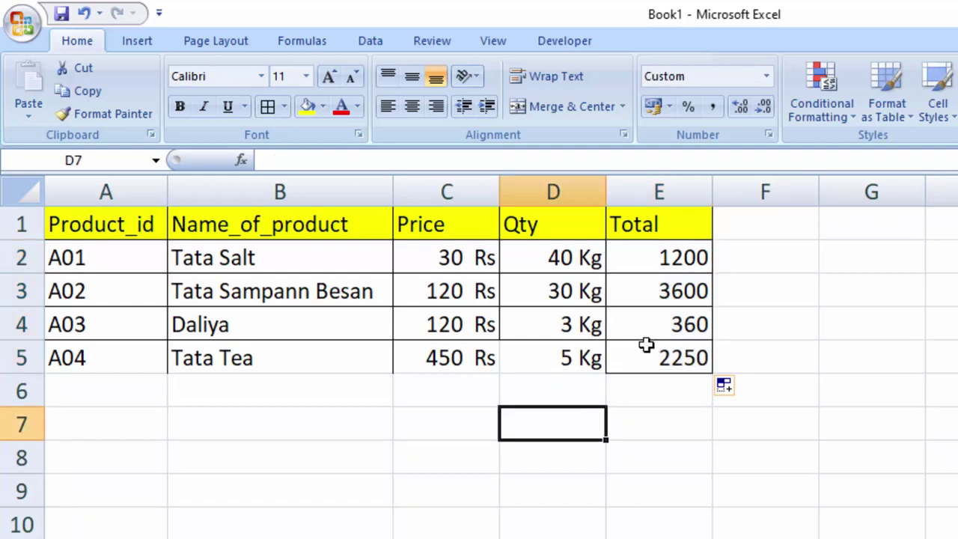
mouse_move(641, 364)
mouse_down()
mouse_move(140, 347)
mouse_move(112, 356)
mouse_up()
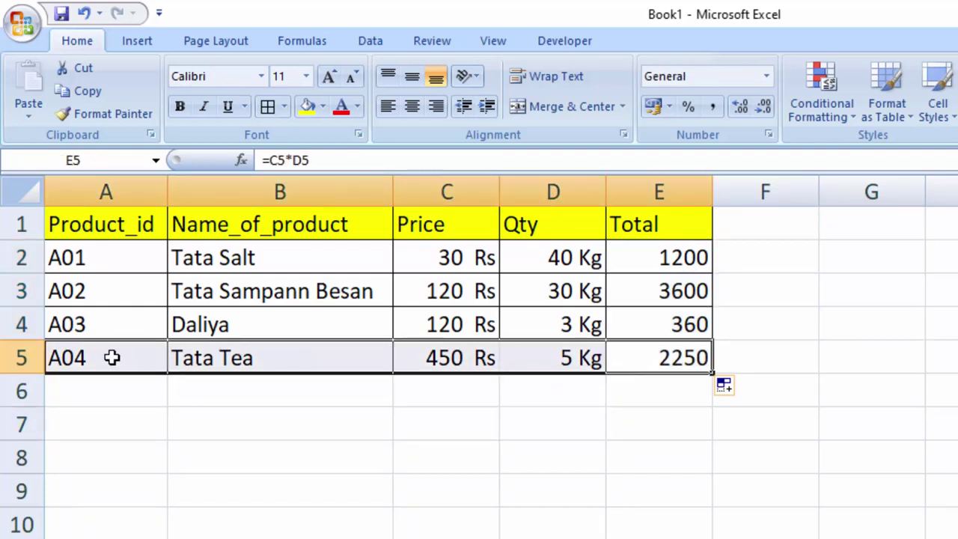
Step: Apply All Borders to the Tata Tea row A5:E5 via Alt+H, B, A
key(alt+h)
key(b)
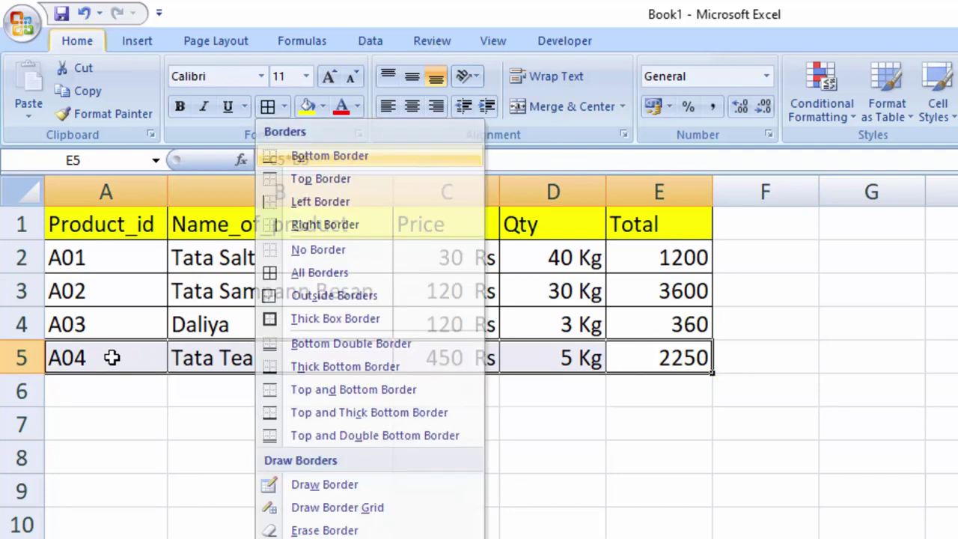
key(a)
click(388, 404)
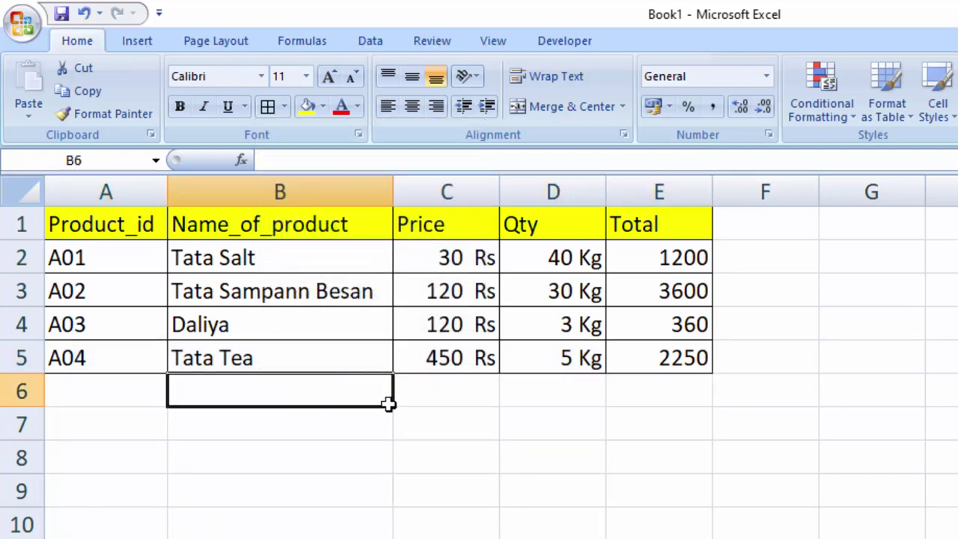